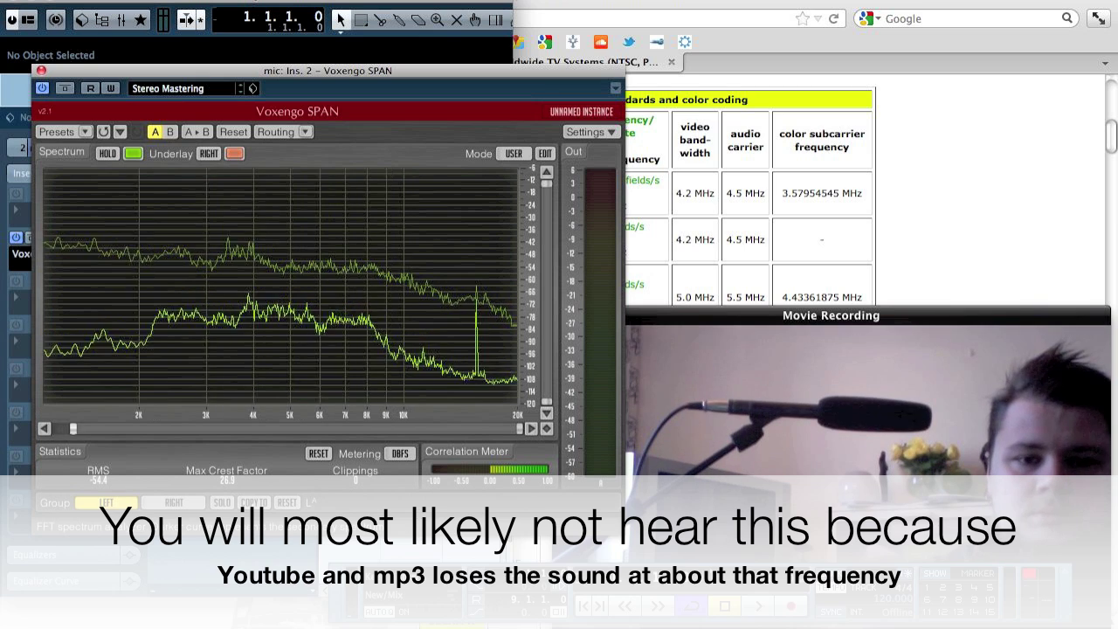
Step: Scroll SPAN's spectrum right to reveal the spike near 15.7 kHz up to 20 kHz
drag(57, 428, 422, 432)
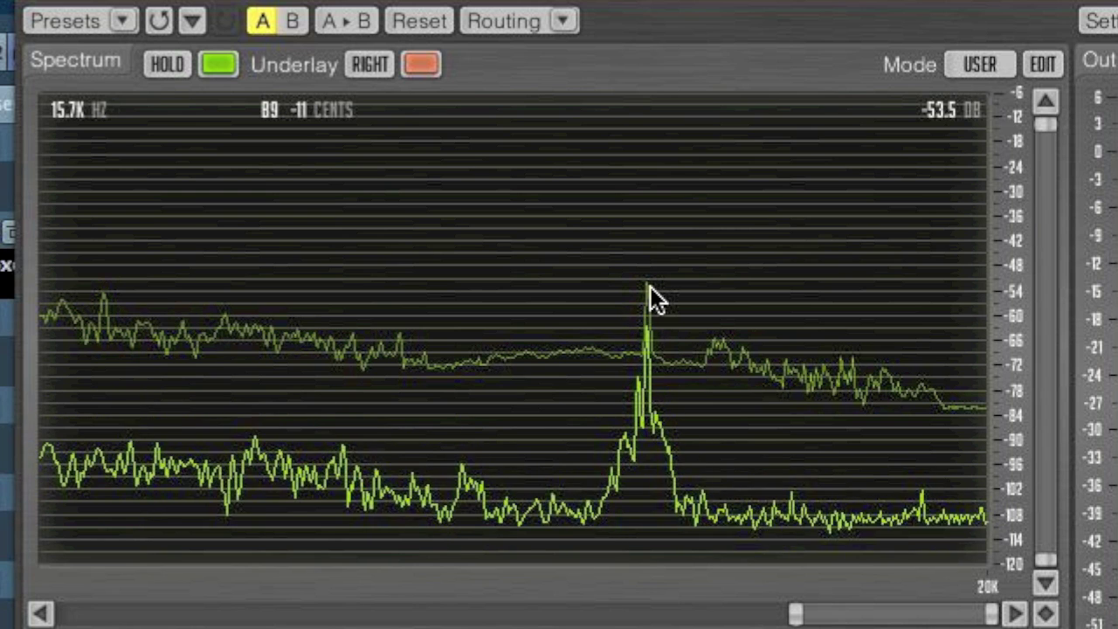
mouse_move(648, 288)
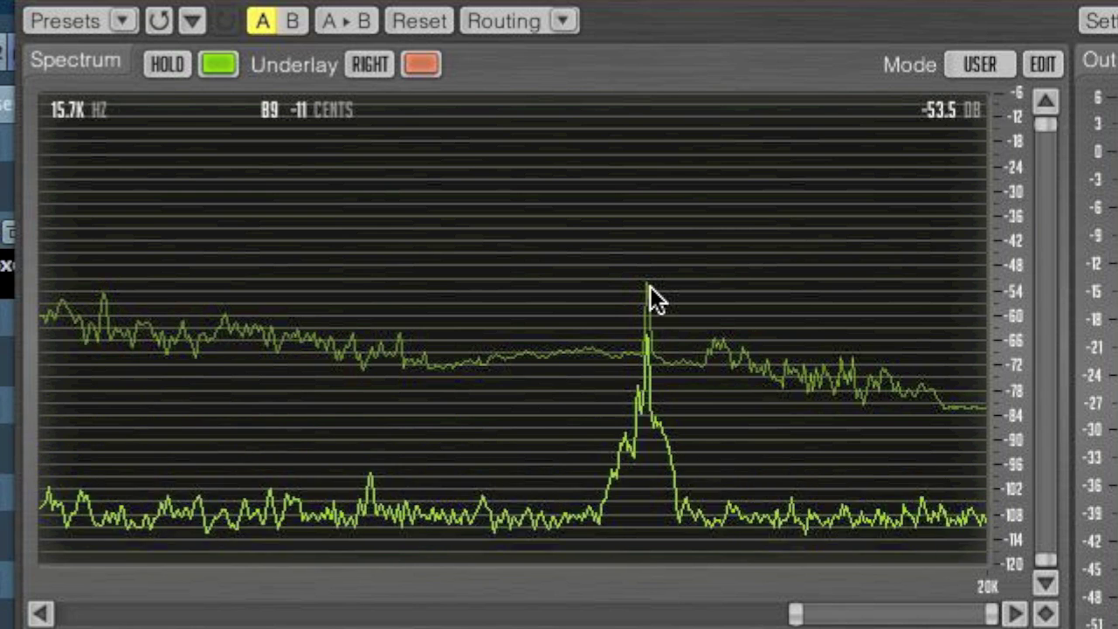
Step: Narrow SPAN's displayed frequency range around the 15.6 kHz whine spike
drag(797, 614, 891, 616)
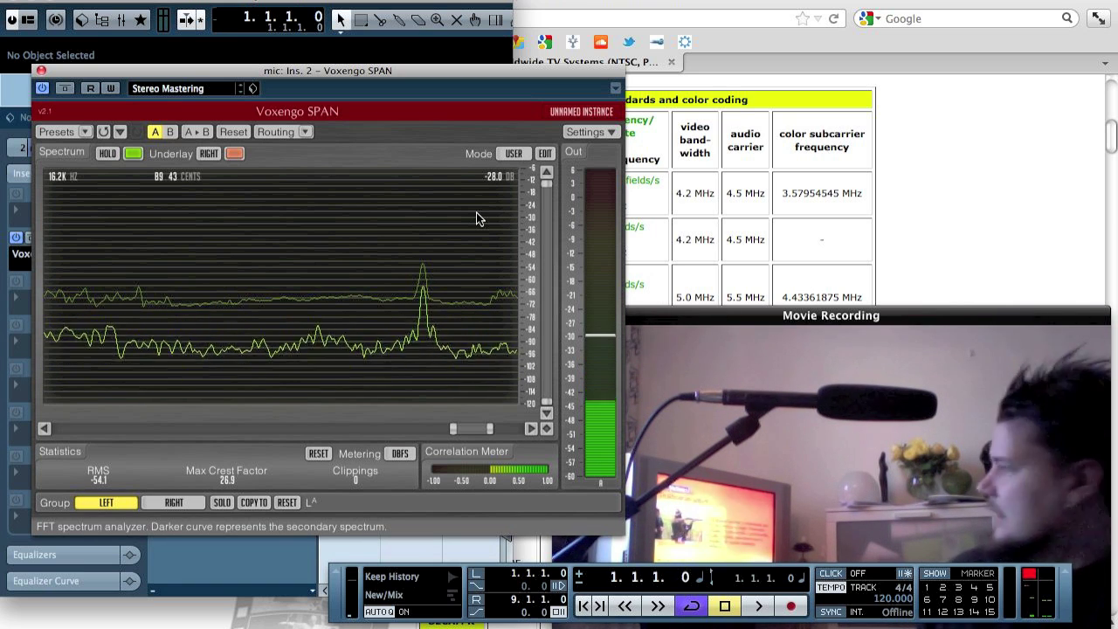
Step: Close the Voxengo SPAN plugin window to return to the MIDI 01 and mic tracks
click(936, 323)
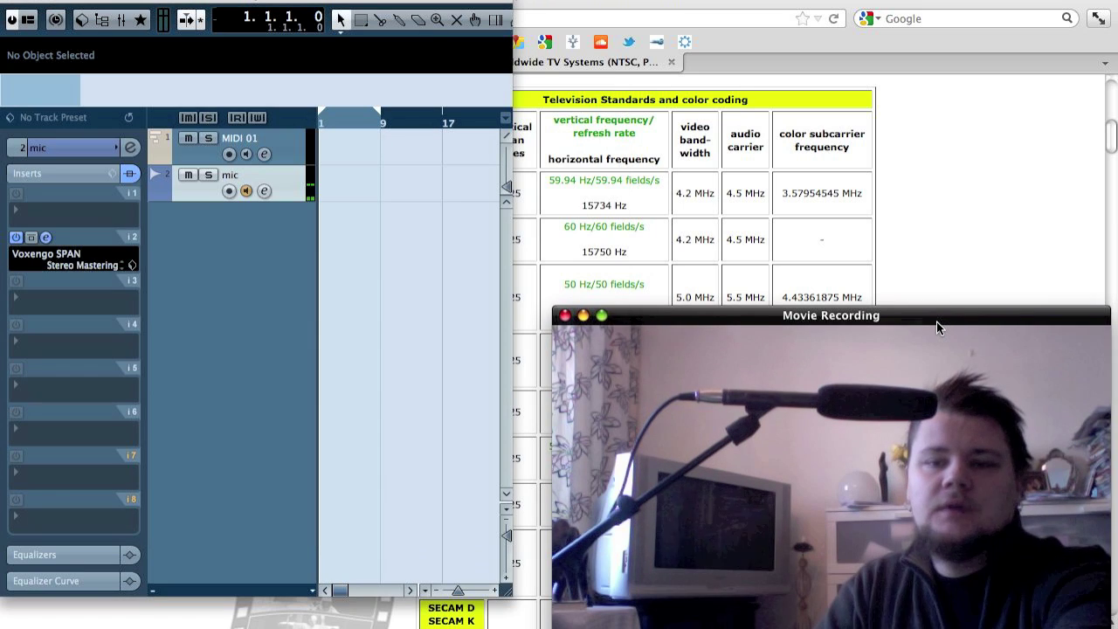